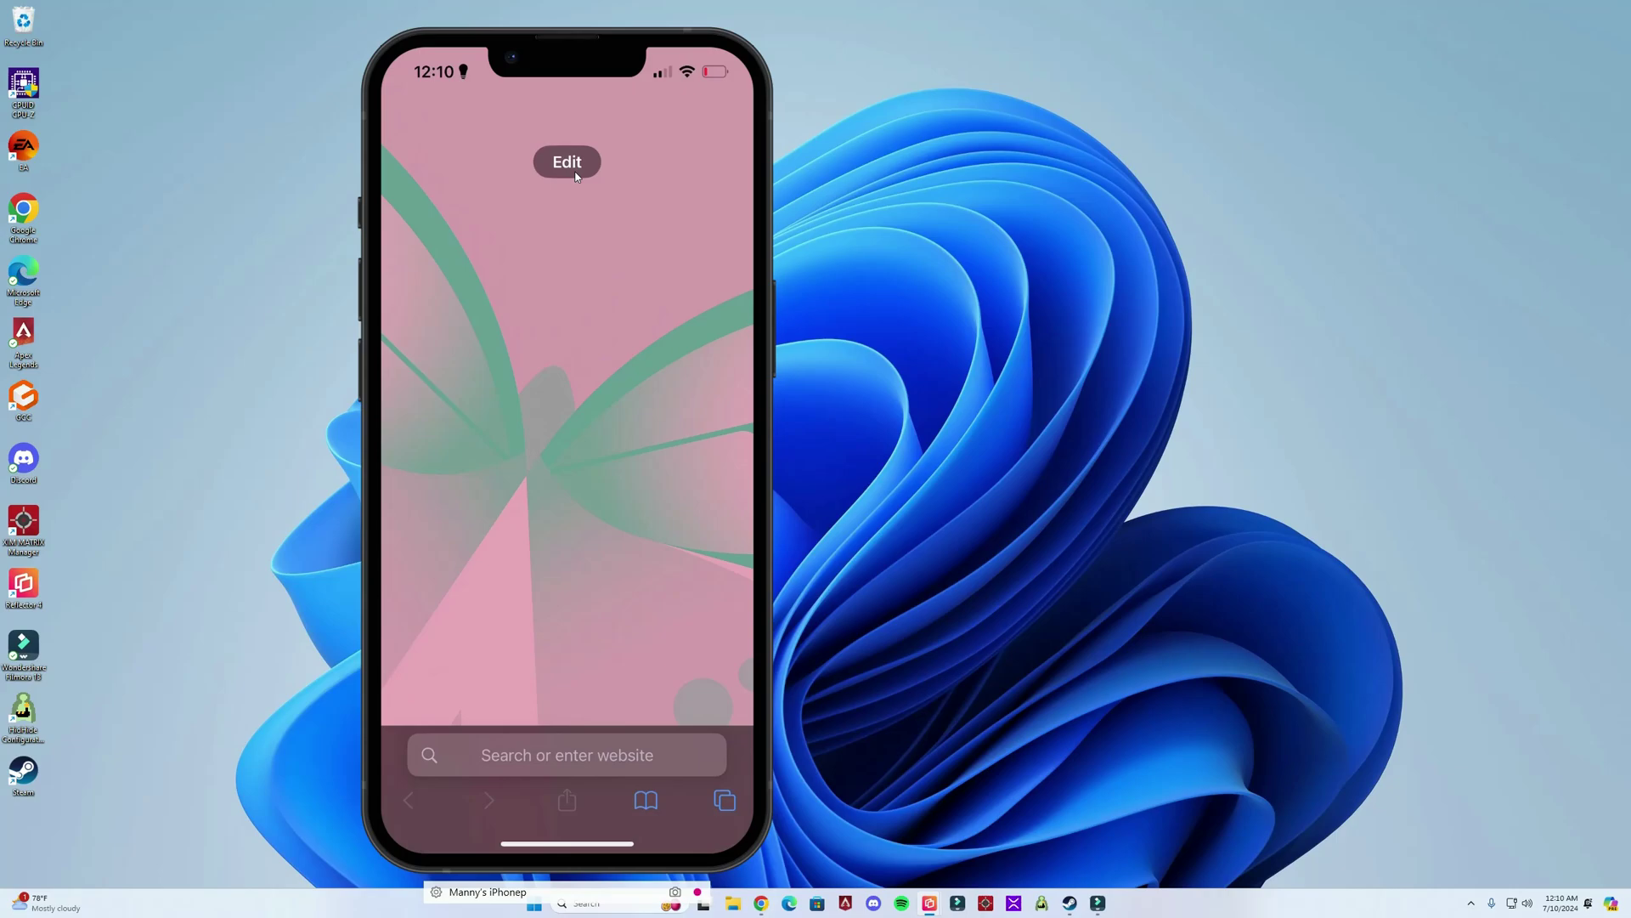
Enter Edit mode on the Safari Start Page to reveal its customization sheet.
{"action": "left_click", "coordinate": [574, 166]}
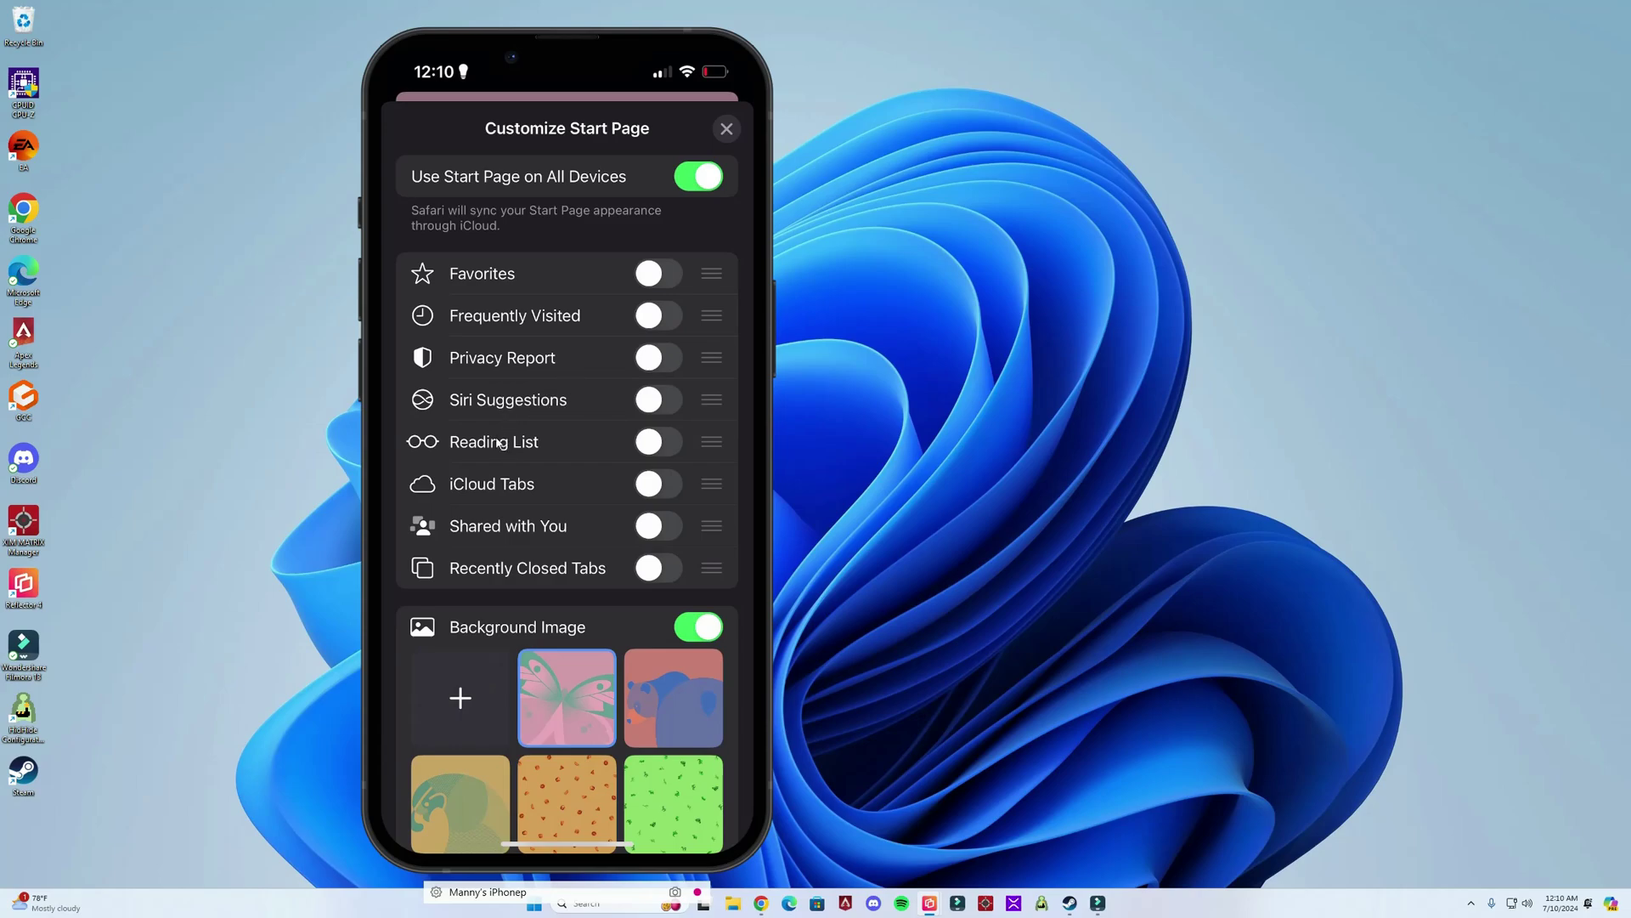
{"action": "scroll", "coordinate": [559, 546], "scroll_direction": "down", "scroll_amount": 2}
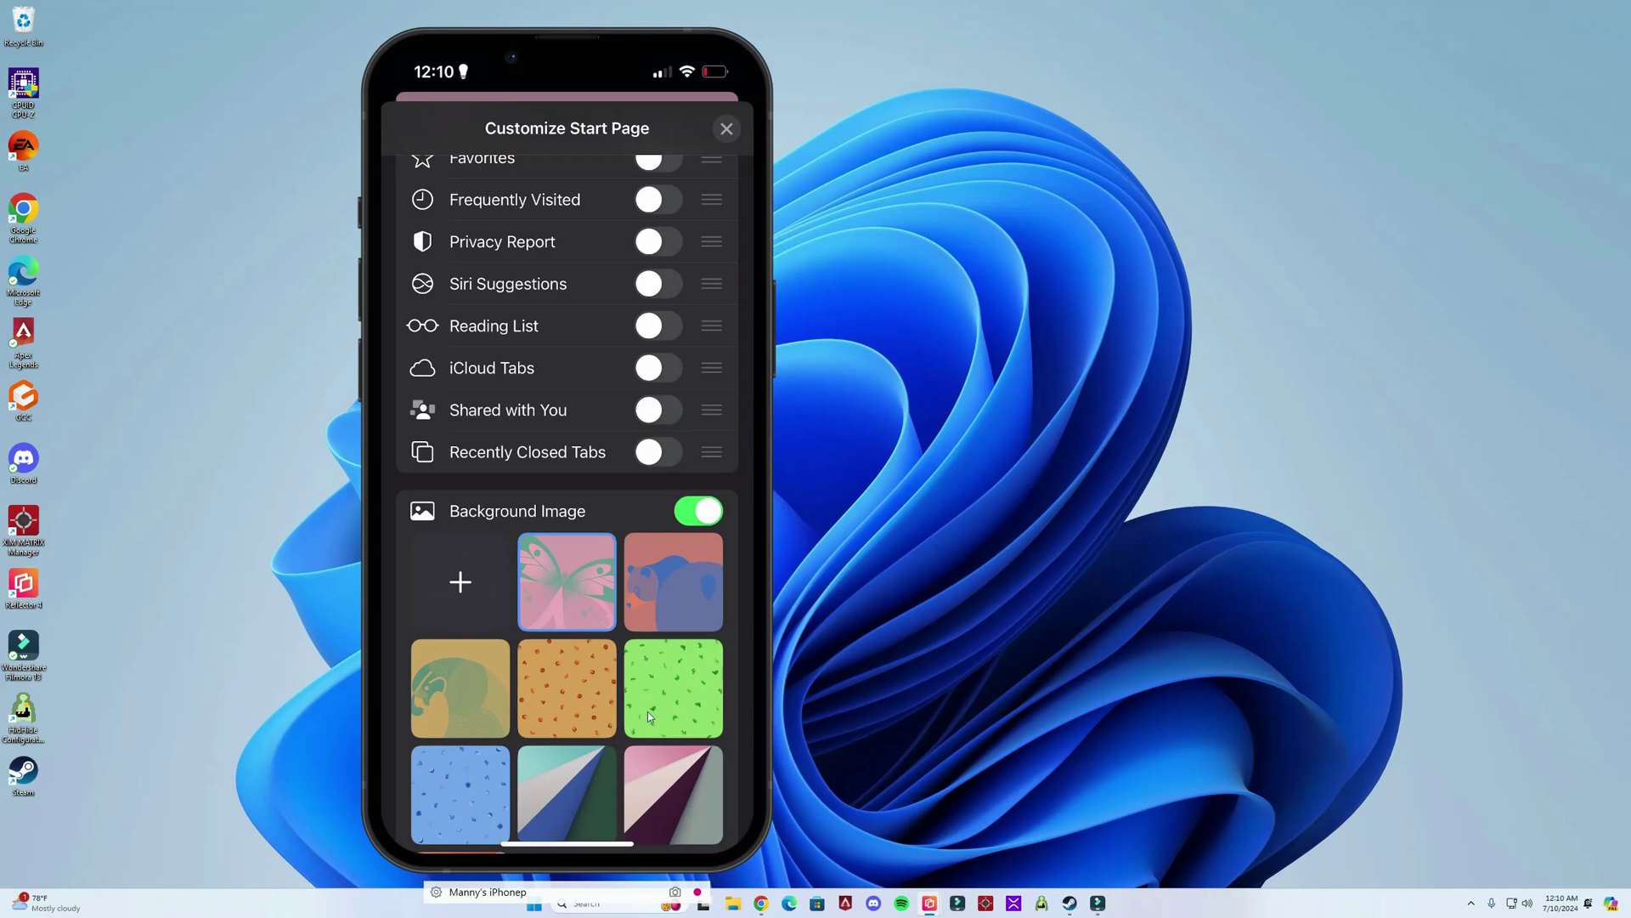
Add the red anime photo from the Photos library as the Background Image.
{"action": "left_click", "coordinate": [478, 595]}
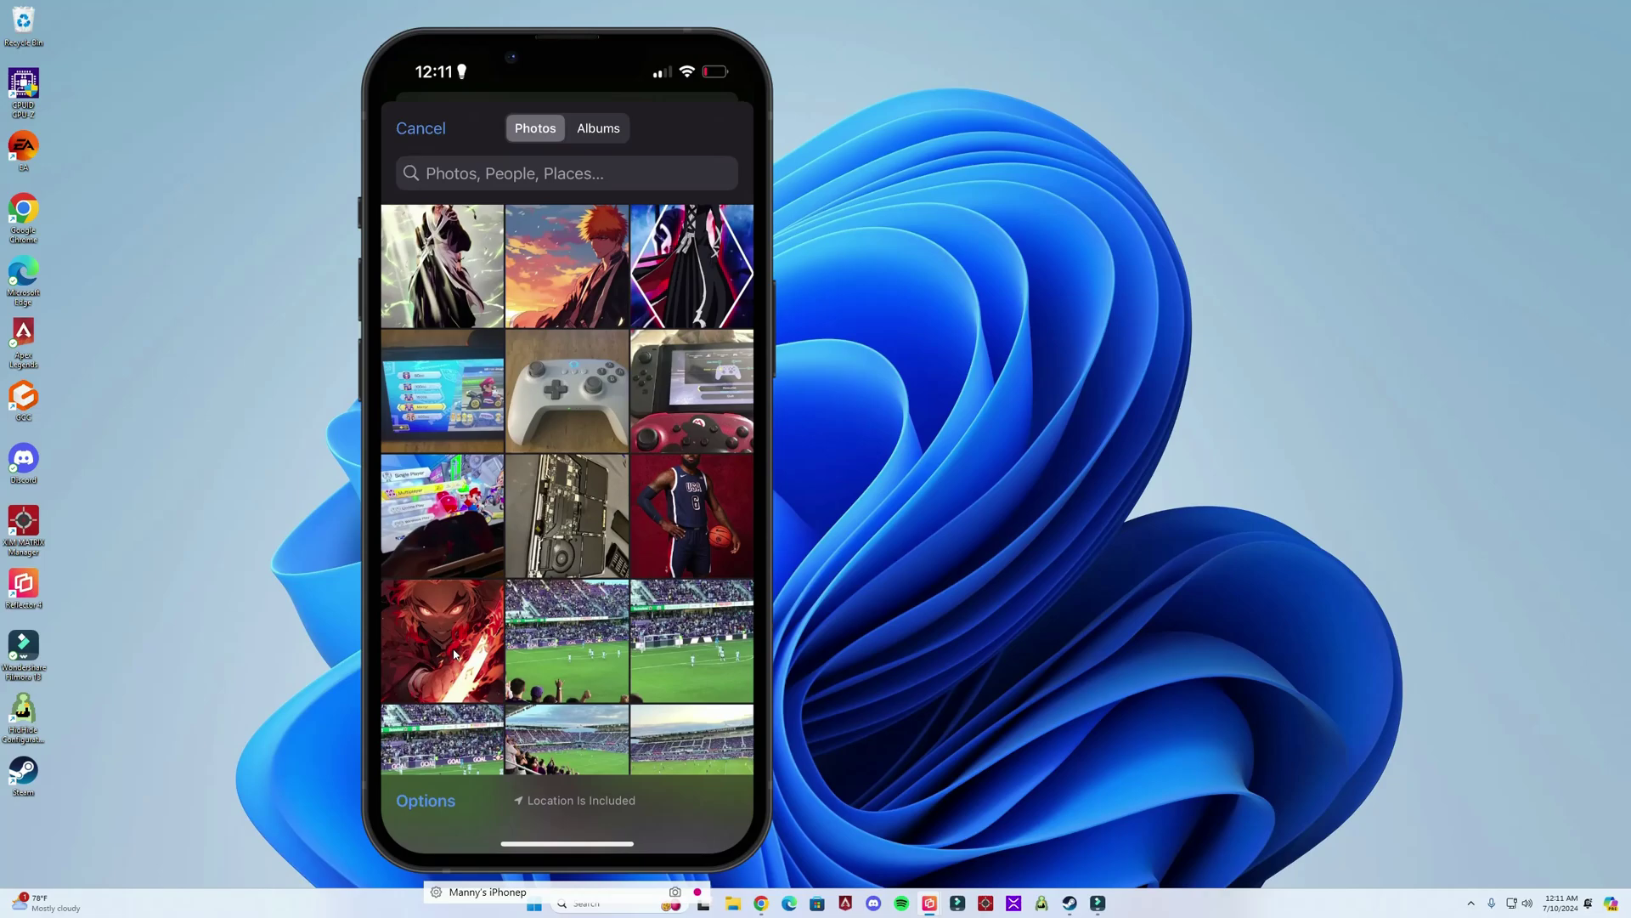
{"action": "left_click", "coordinate": [455, 652]}
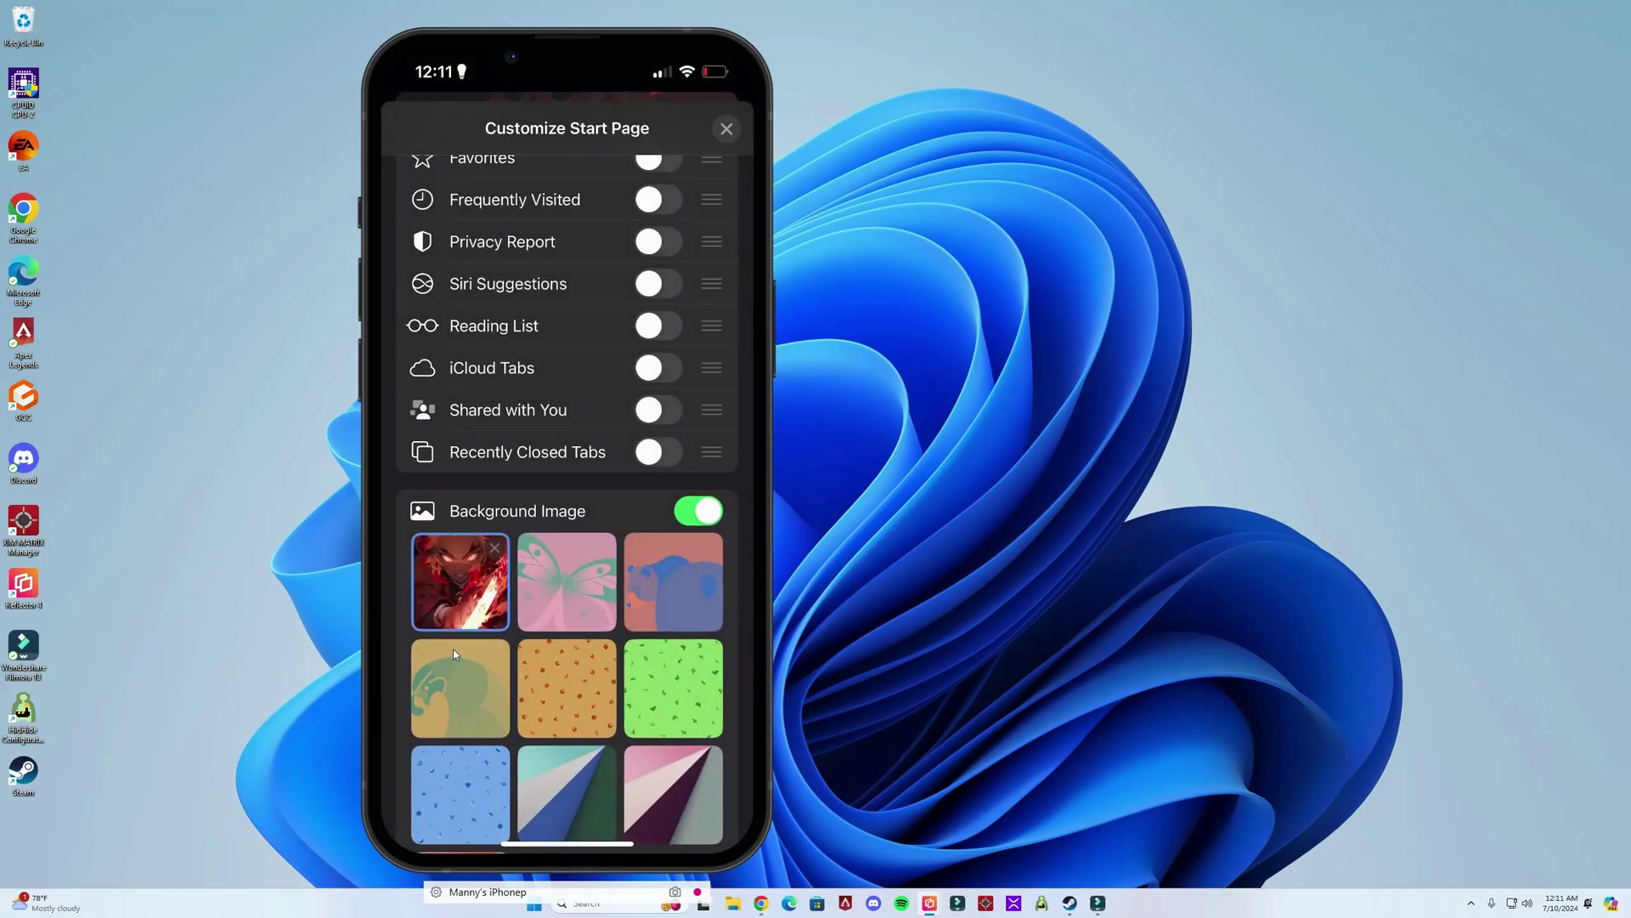
{"action": "left_click", "coordinate": [727, 132]}
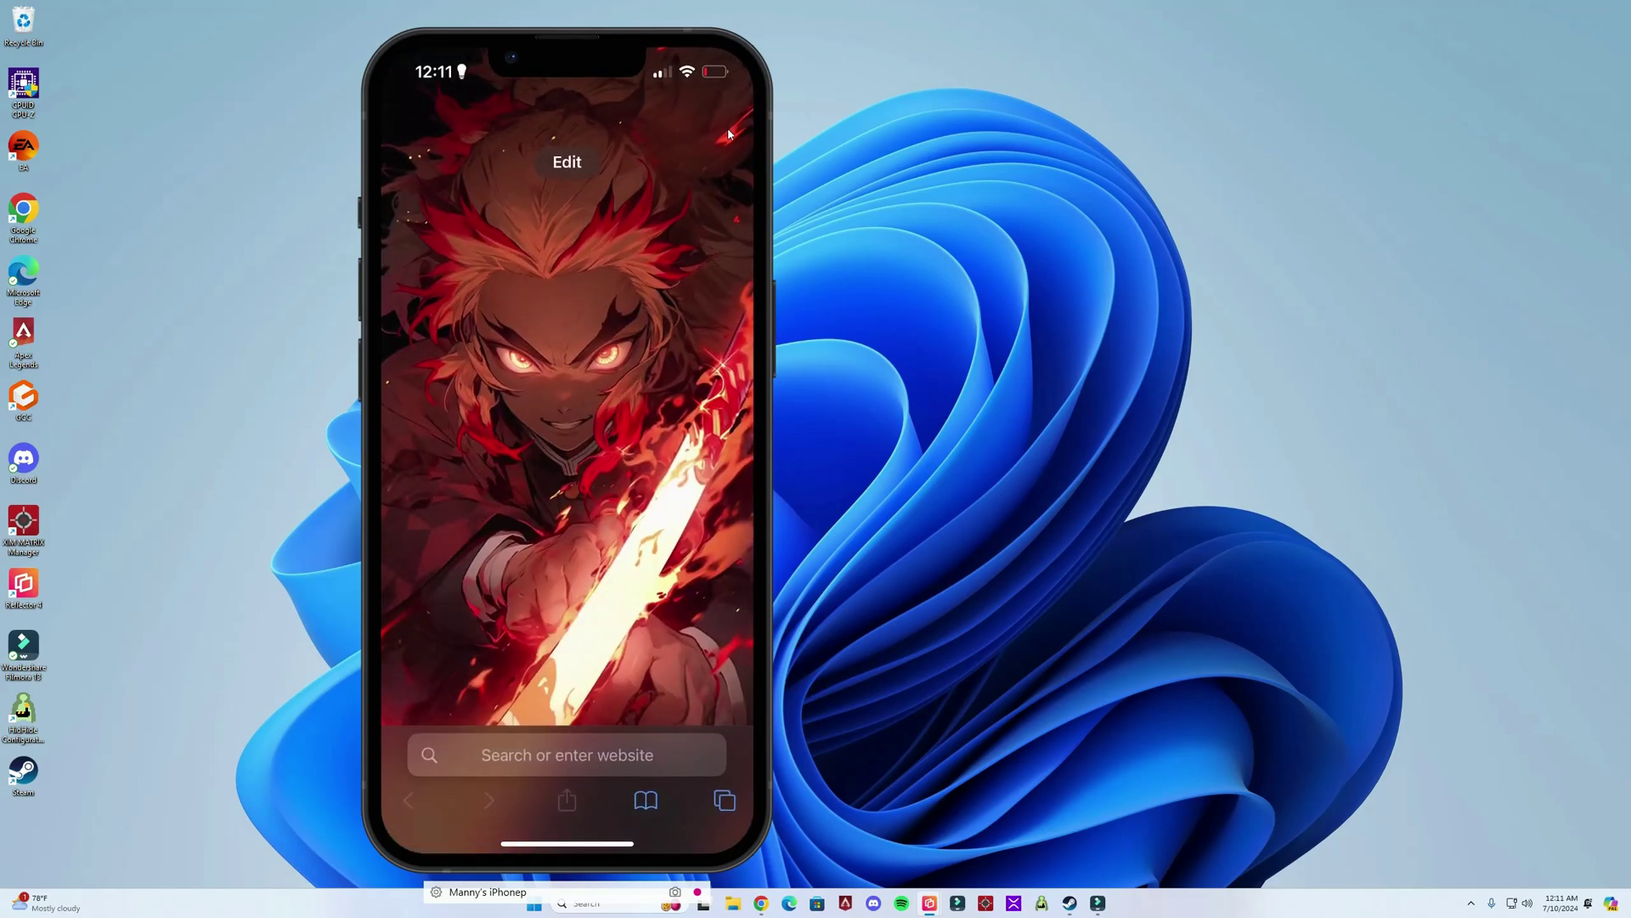